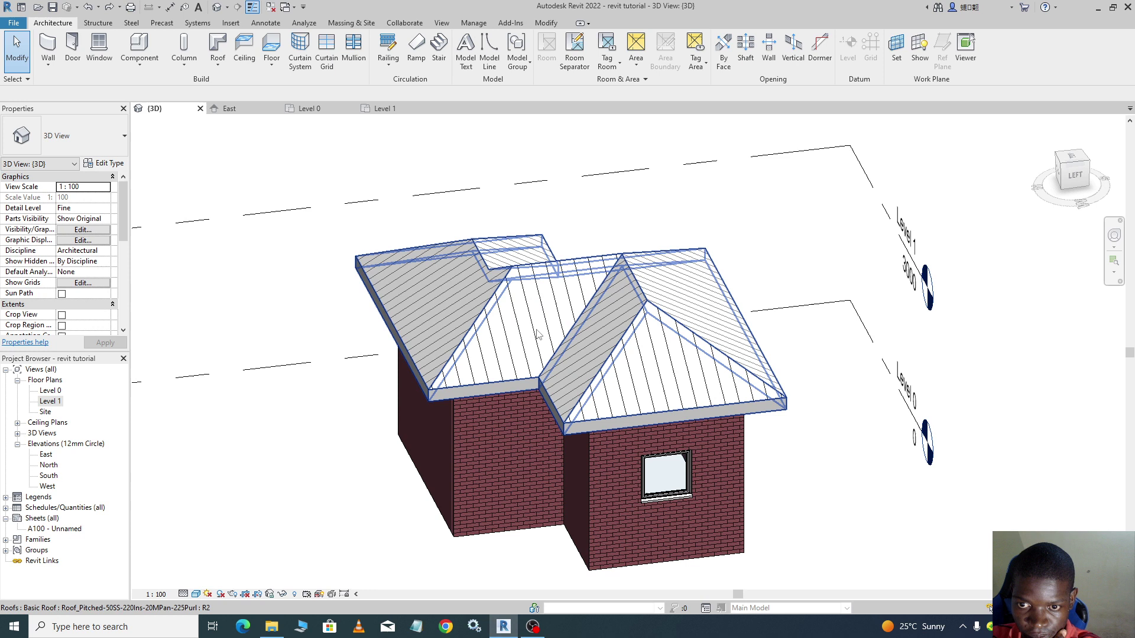
# Change the hipped roof to the Basic Roof Roof_Generic-125mm type and check its colour.
pyautogui.click(596, 329)
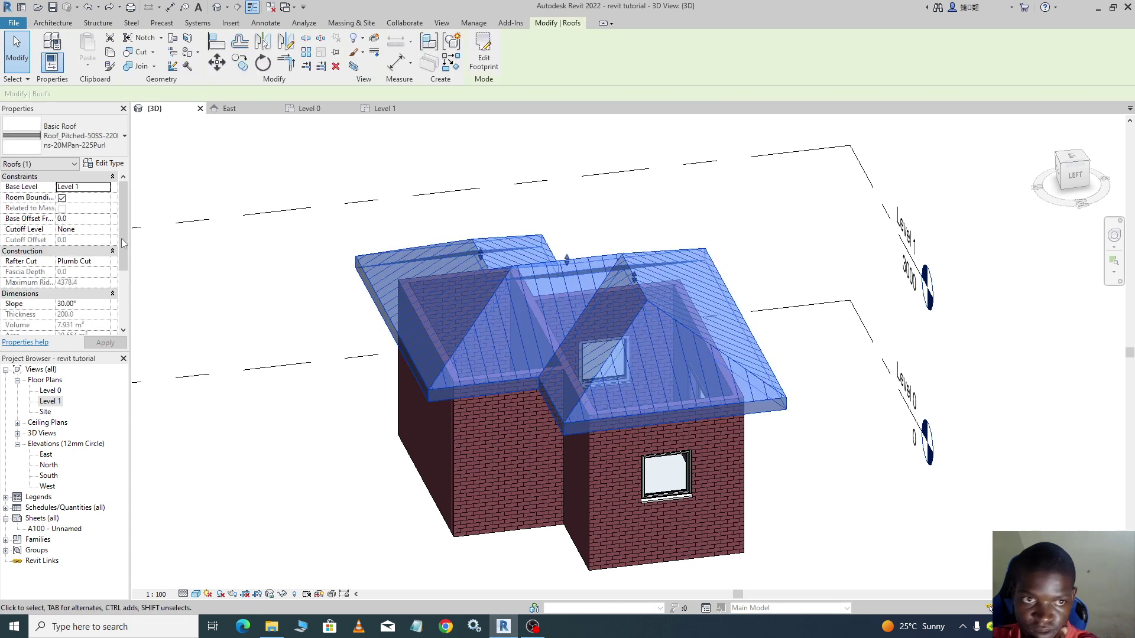
pyautogui.click(120, 148)
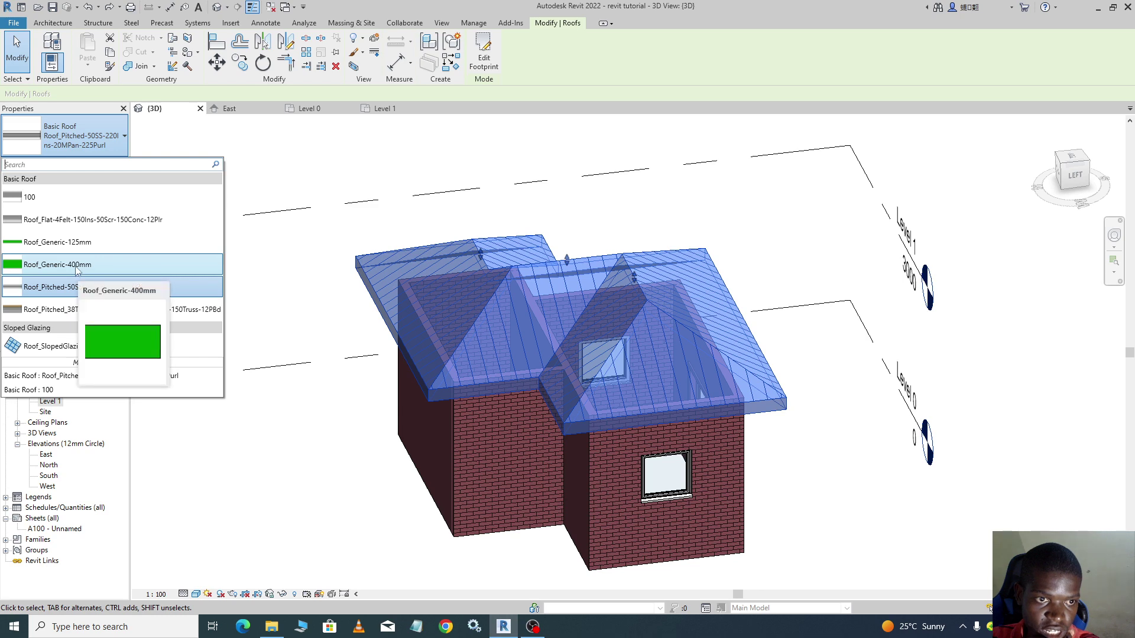
pyautogui.click(81, 245)
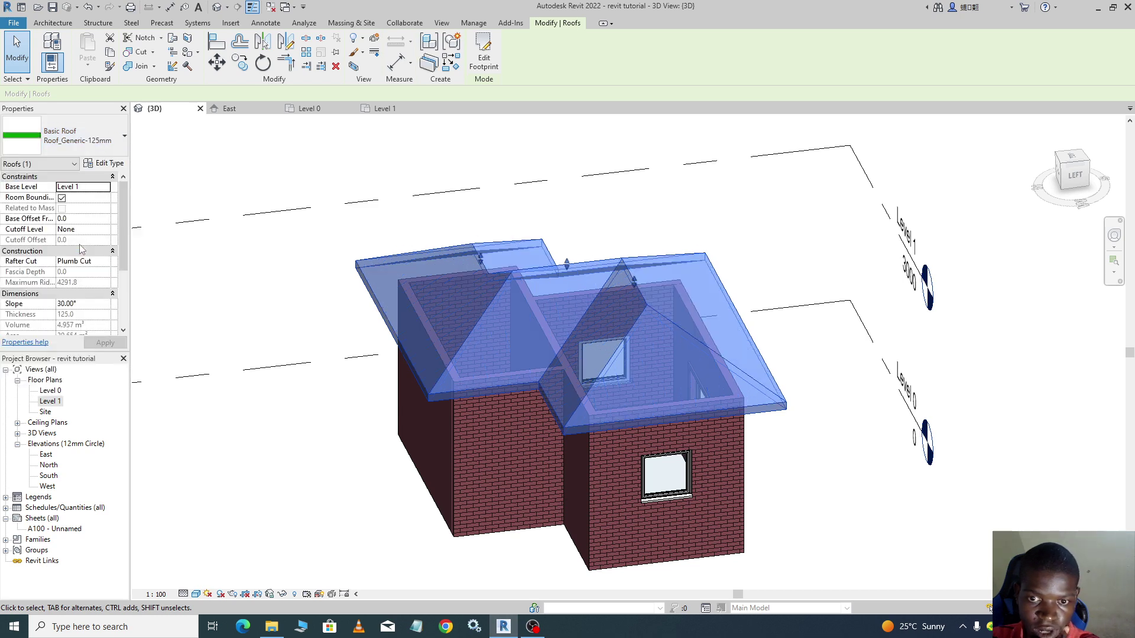
pyautogui.click(827, 401)
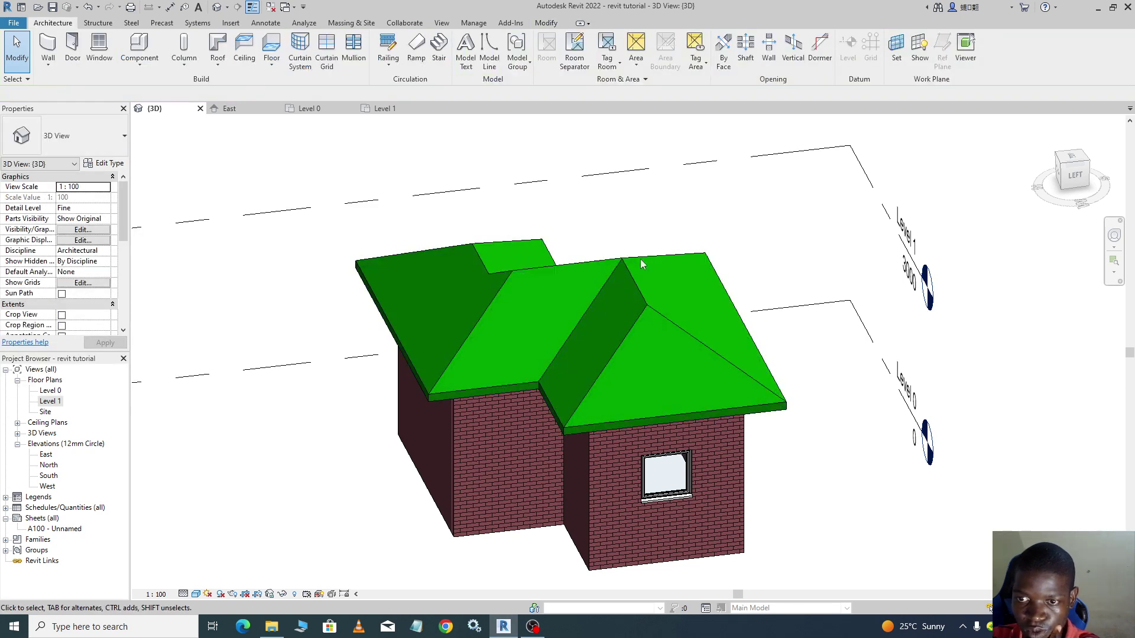
pyautogui.click(641, 299)
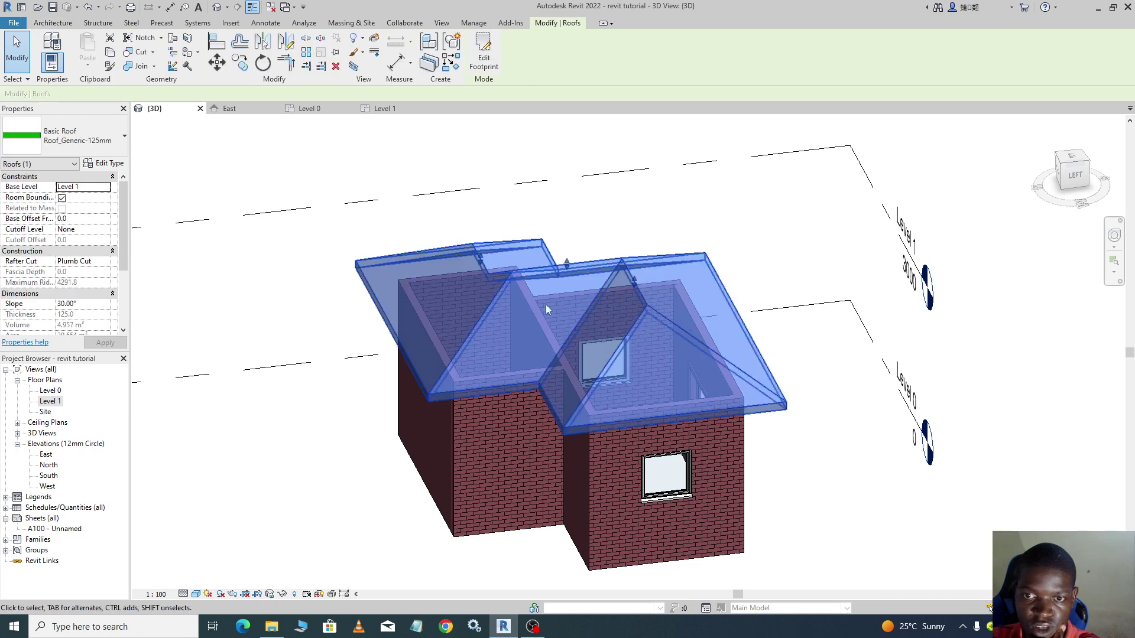
# Duplicate the roof type and name the copy 'rooing with tiles'.
pyautogui.click(104, 164)
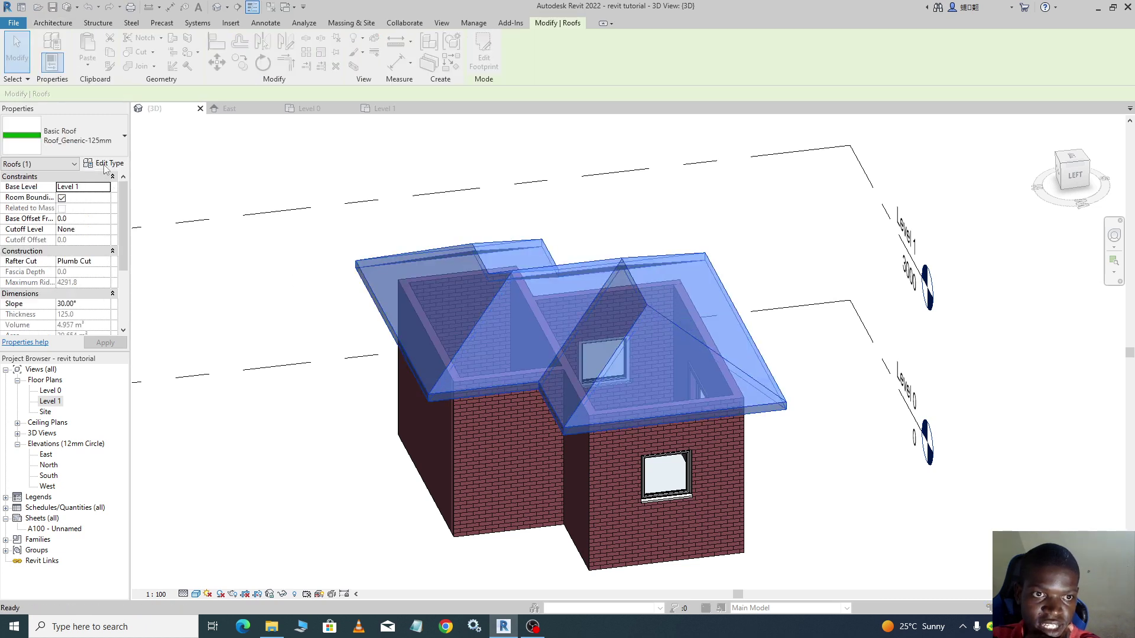
pyautogui.click(482, 84)
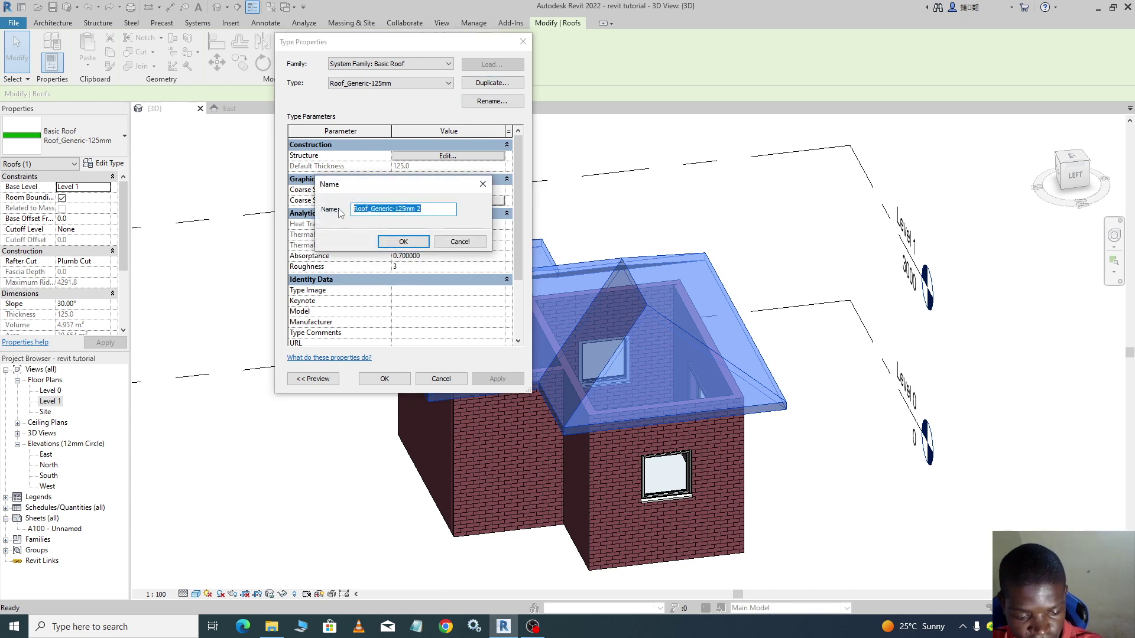
pyautogui.write('rooing with tiles')
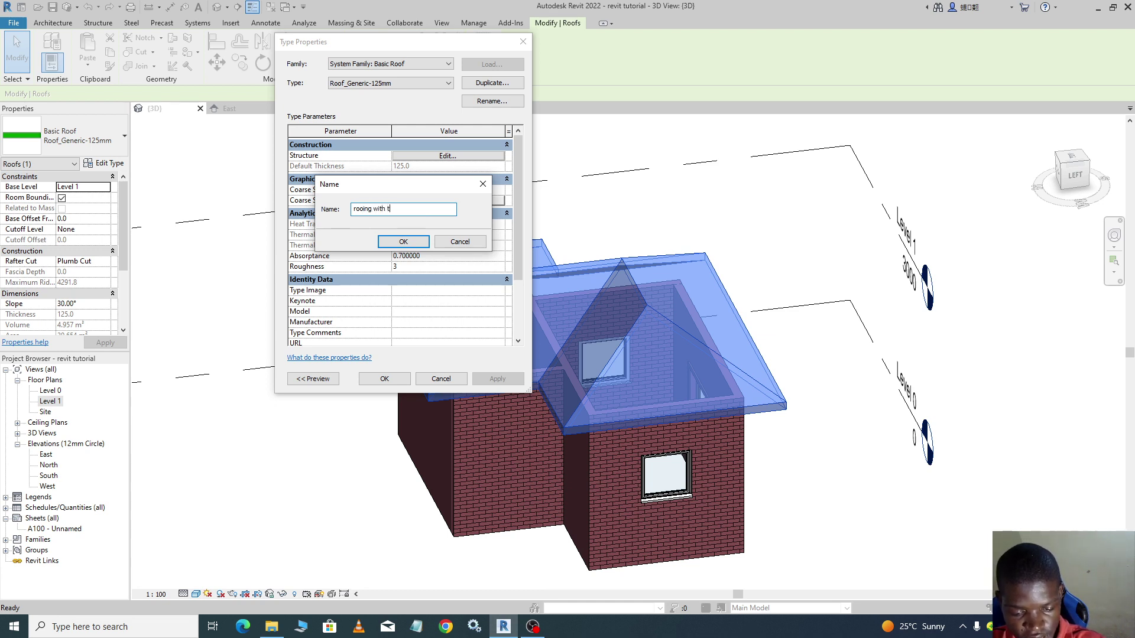
pyautogui.click(387, 241)
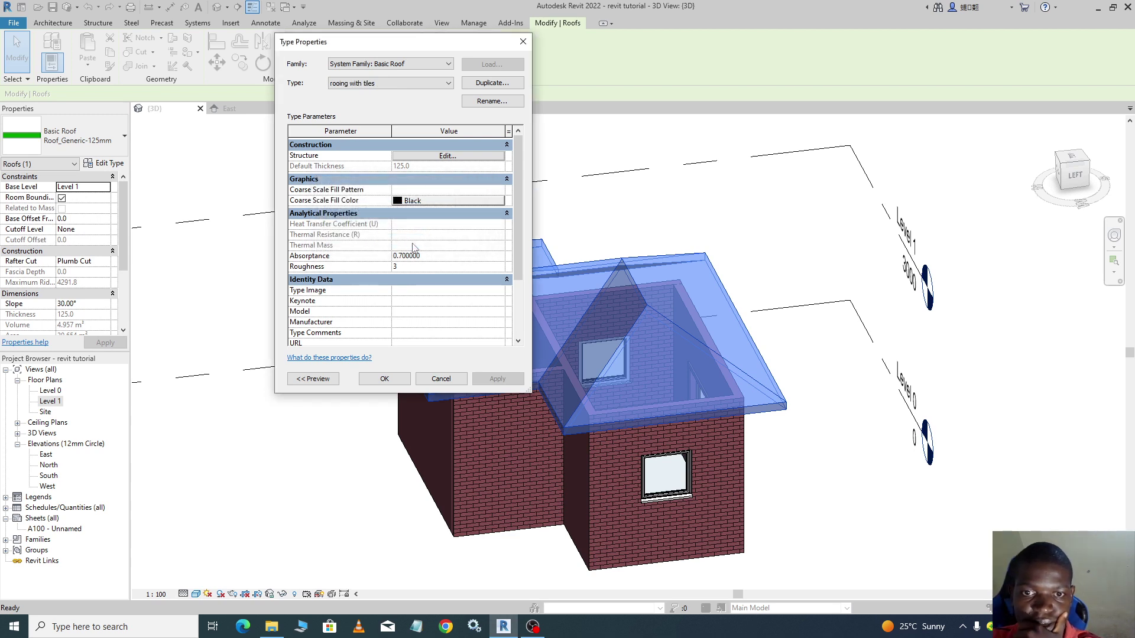
# Open the Material Browser for the rooing with tiles type's structure layer.
pyautogui.click(450, 155)
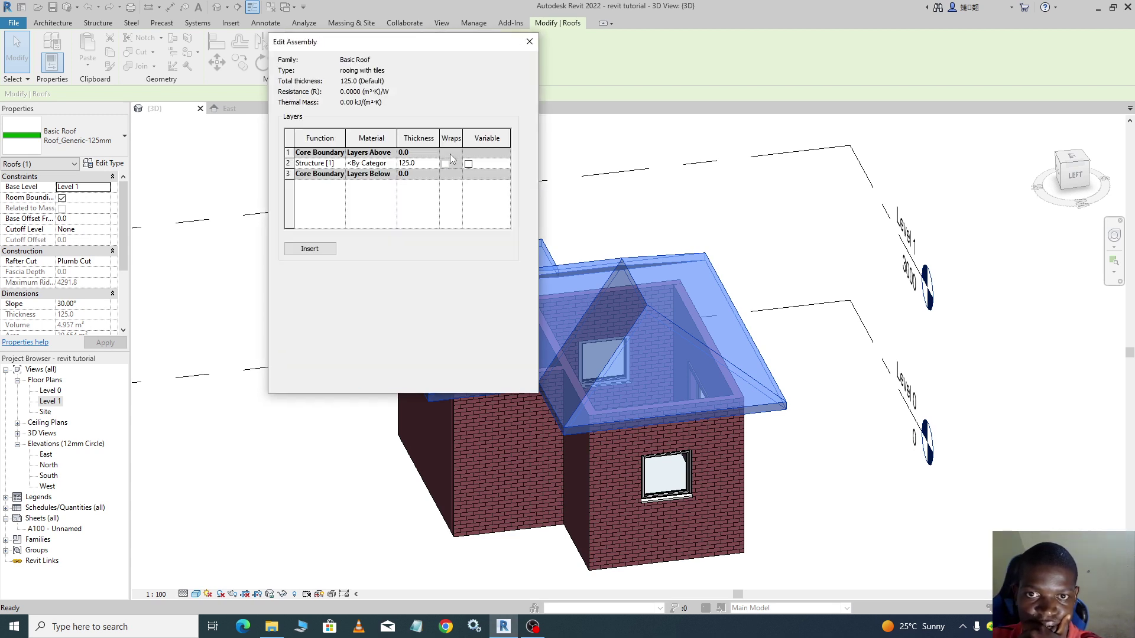
pyautogui.click(390, 164)
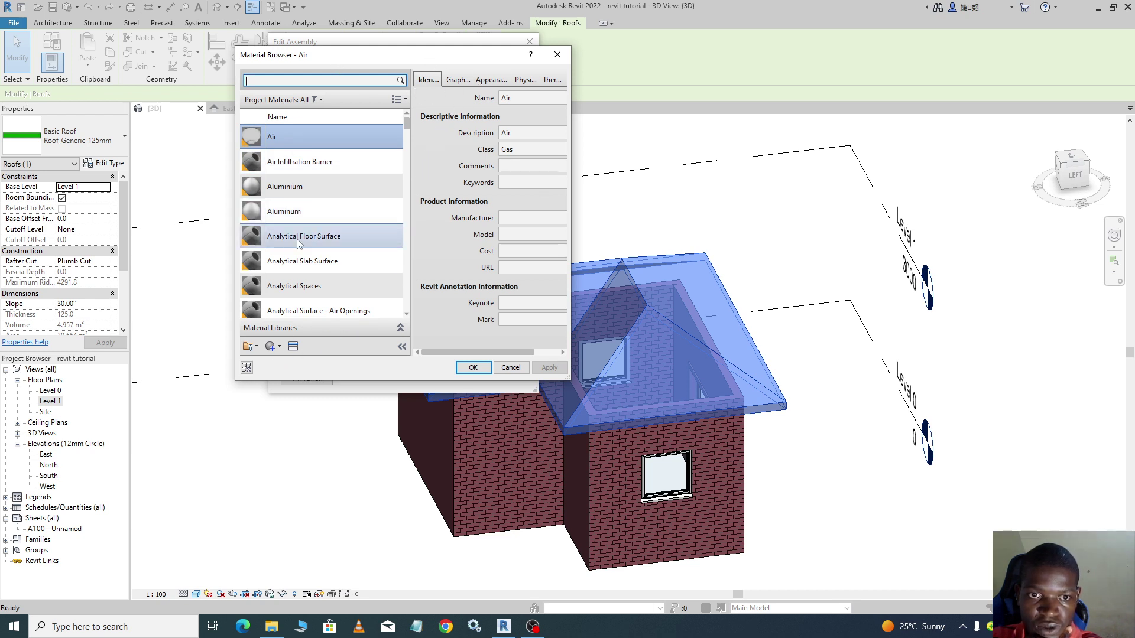
# Search materials for 'roof' and pick Roofing, Tile for the structure layer.
pyautogui.scroll(-2, 330, 198)
pyautogui.scroll(-5, 331, 198)
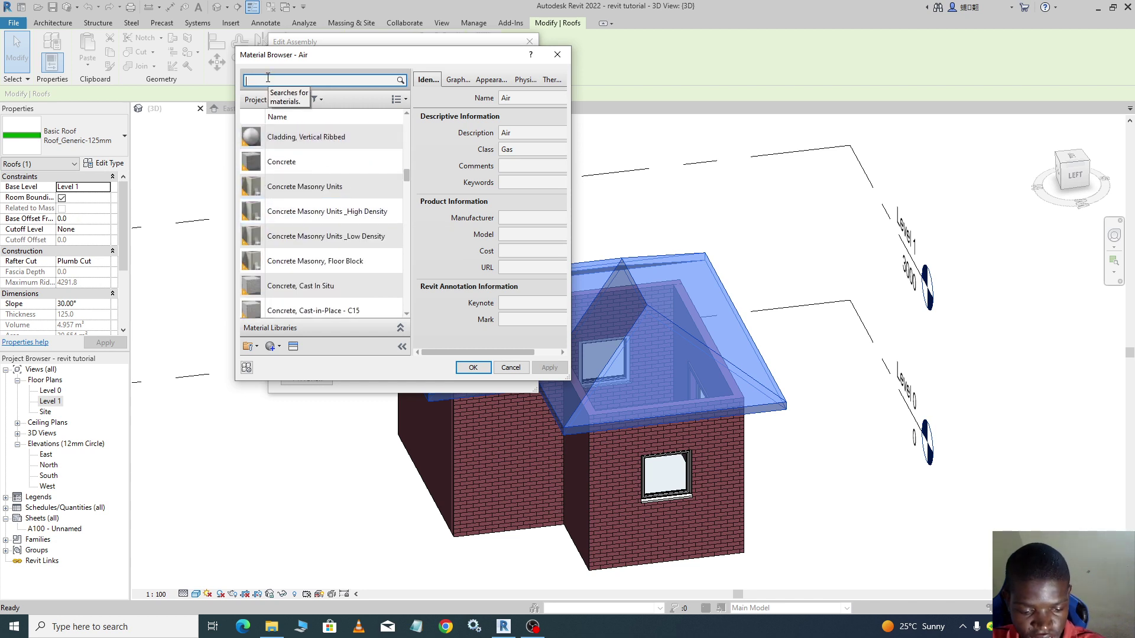
pyautogui.click(268, 80)
pyautogui.write('roo')
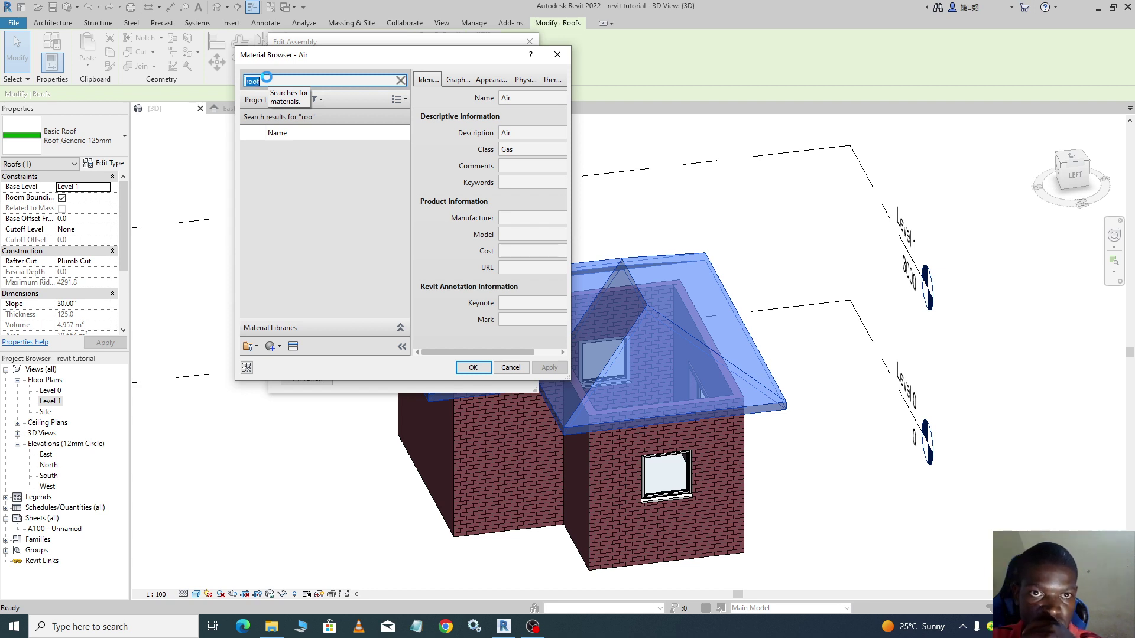
pyautogui.write('f')
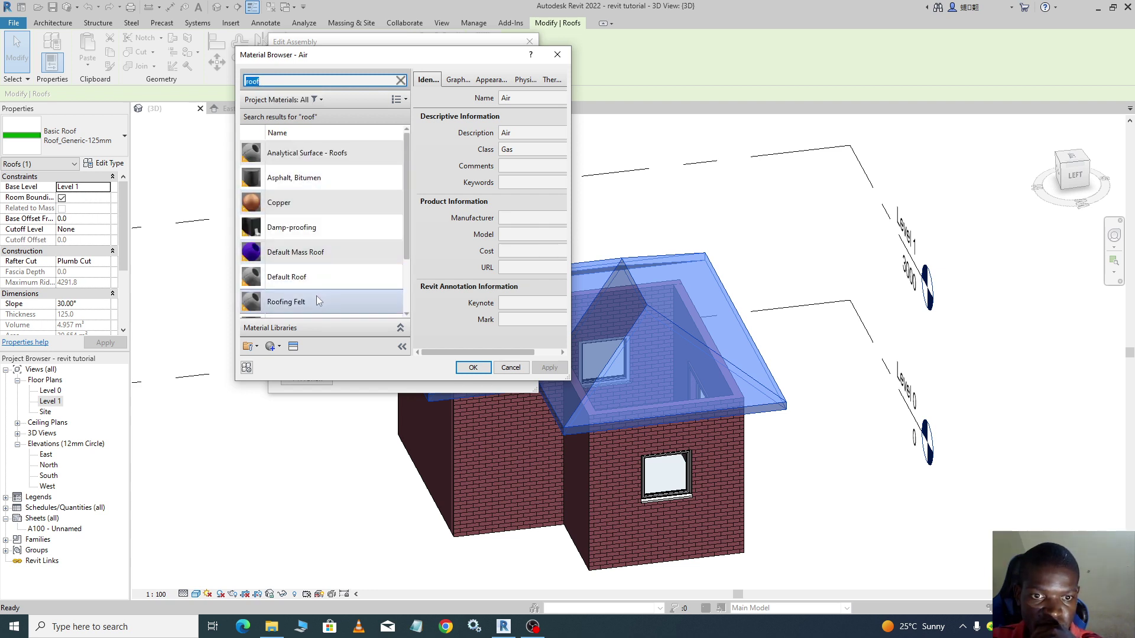
pyautogui.scroll(-2, 317, 296)
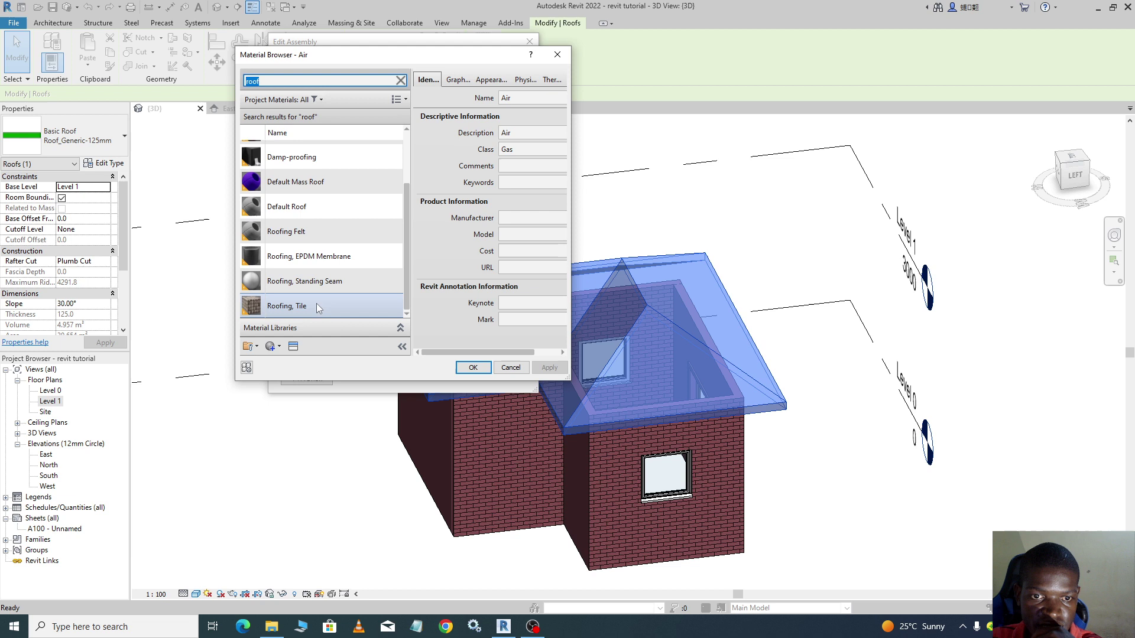
pyautogui.click(316, 304)
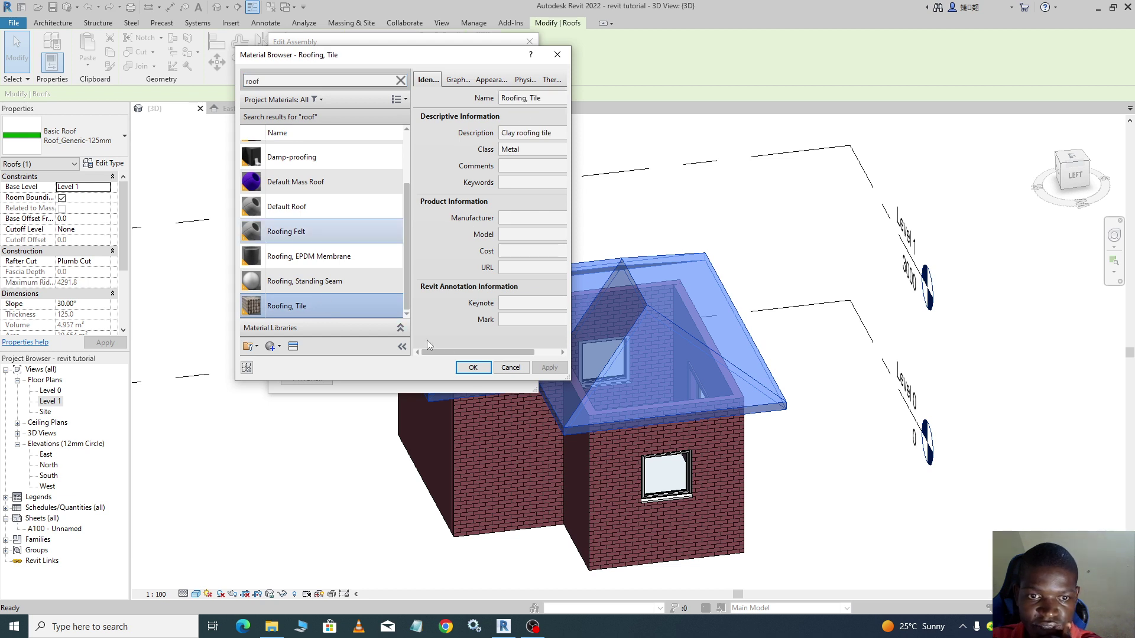
# Review the Spanish Tile - Brown appearance, then accept the material and the assembly.
pyautogui.click(486, 80)
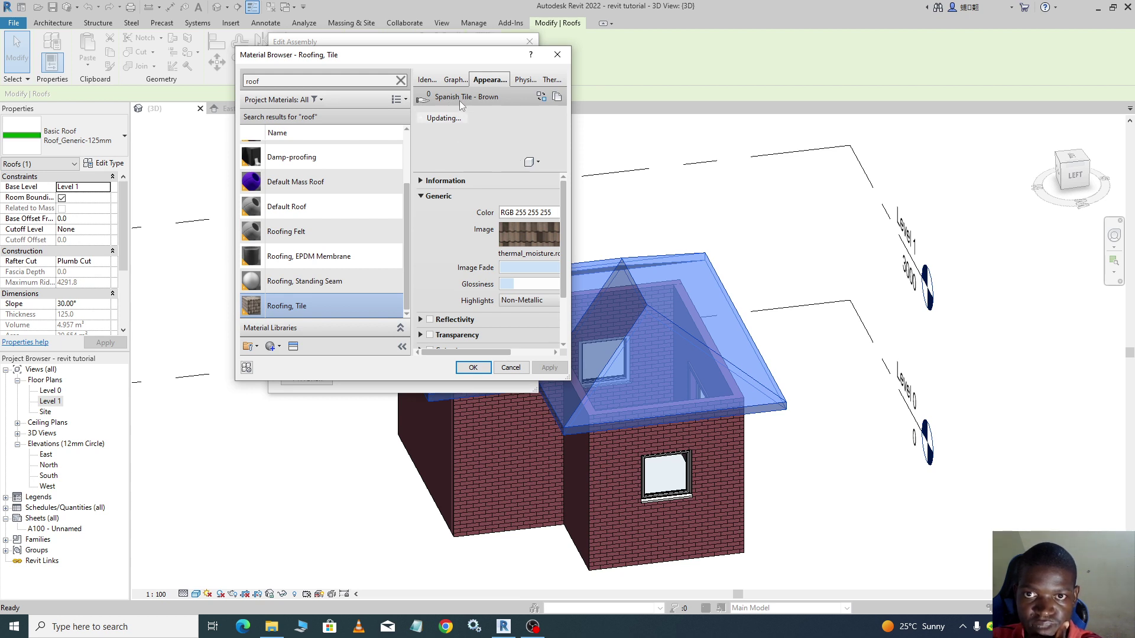
pyautogui.click(541, 96)
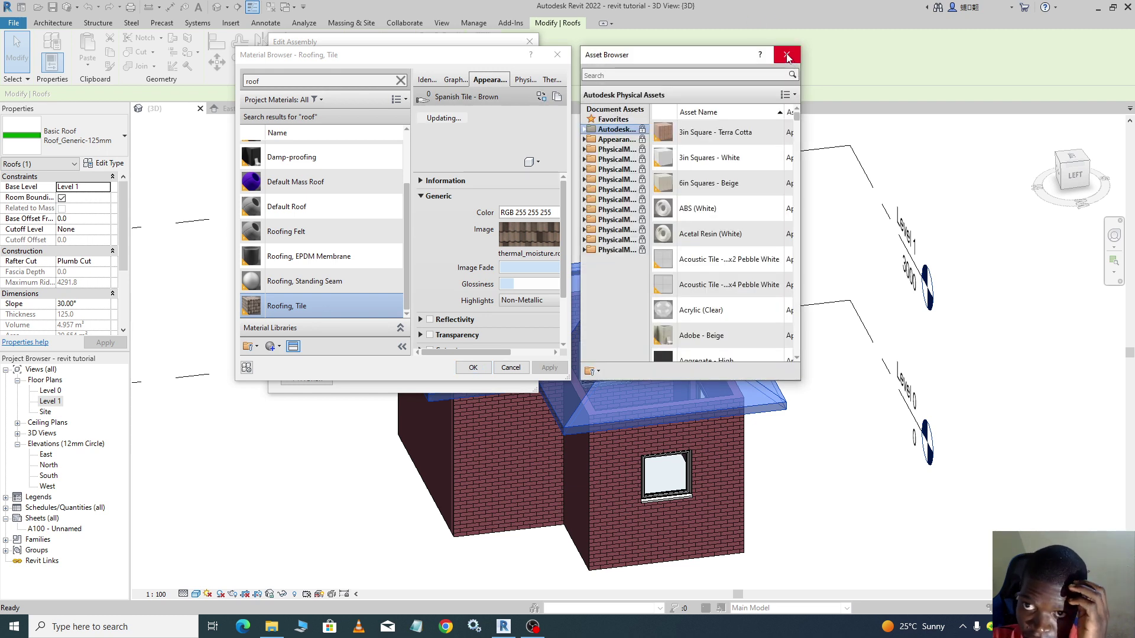
pyautogui.click(785, 57)
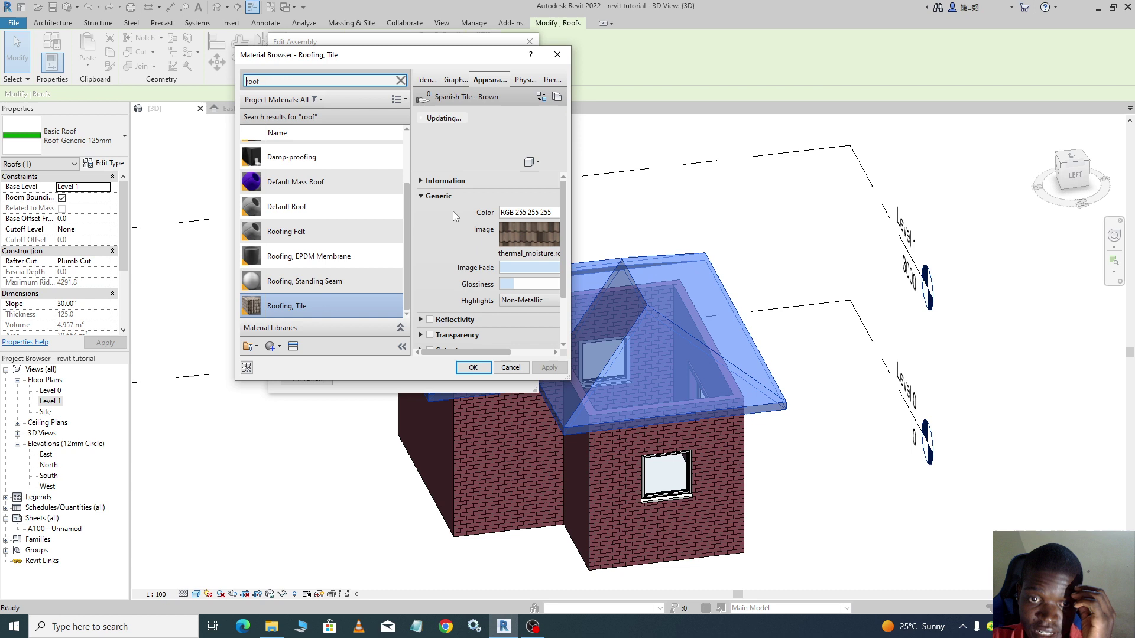
pyautogui.click(475, 369)
pyautogui.click(377, 369)
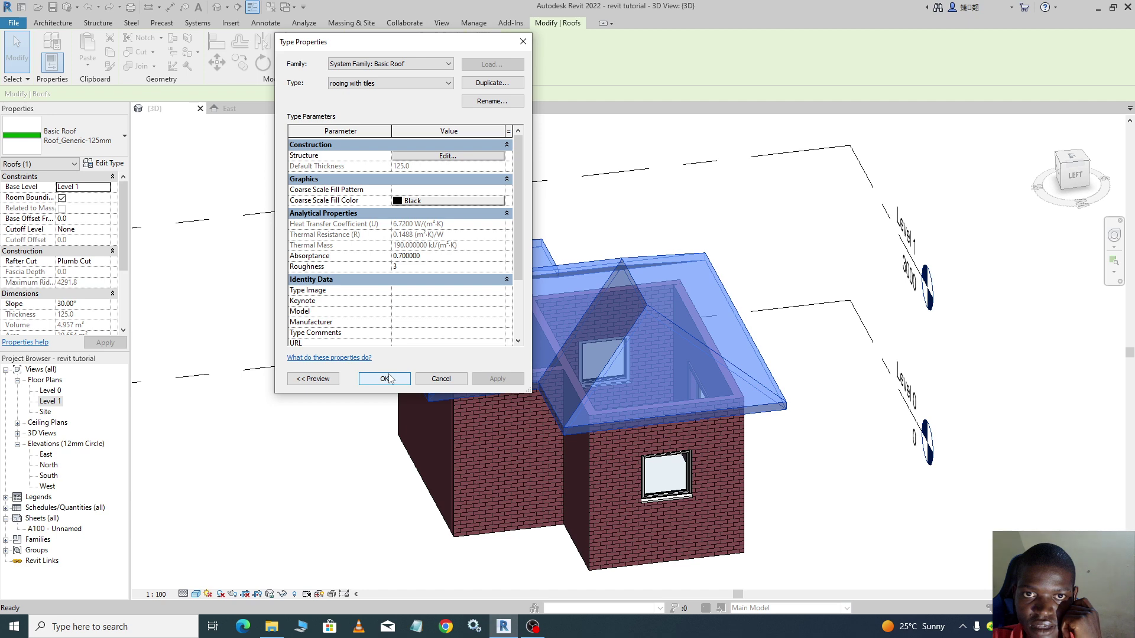
pyautogui.click(385, 378)
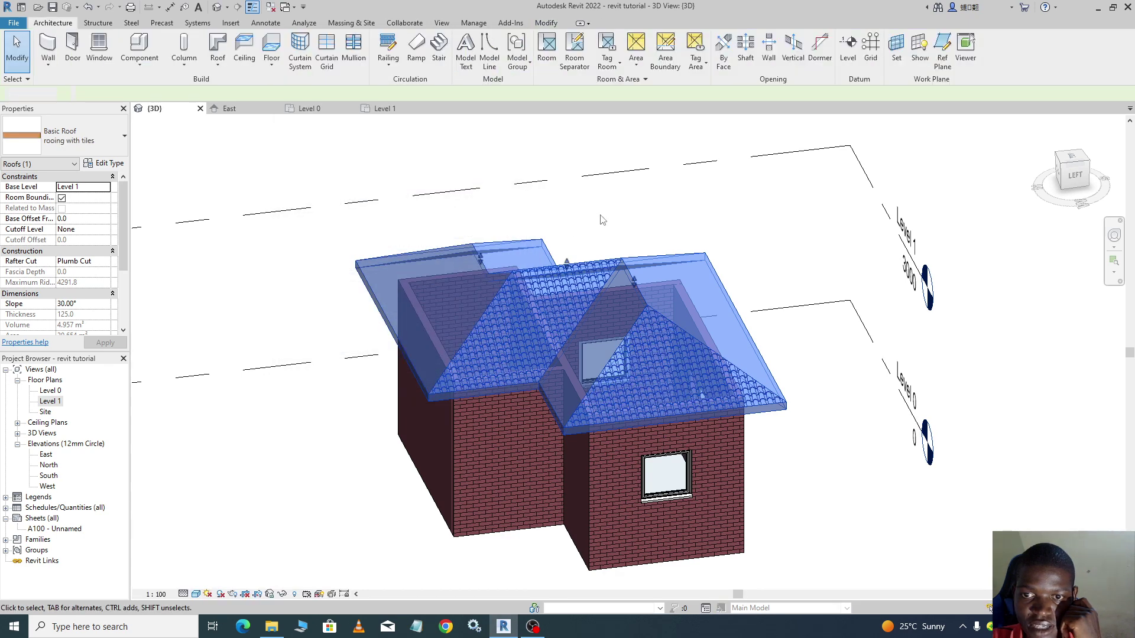
pyautogui.click(602, 219)
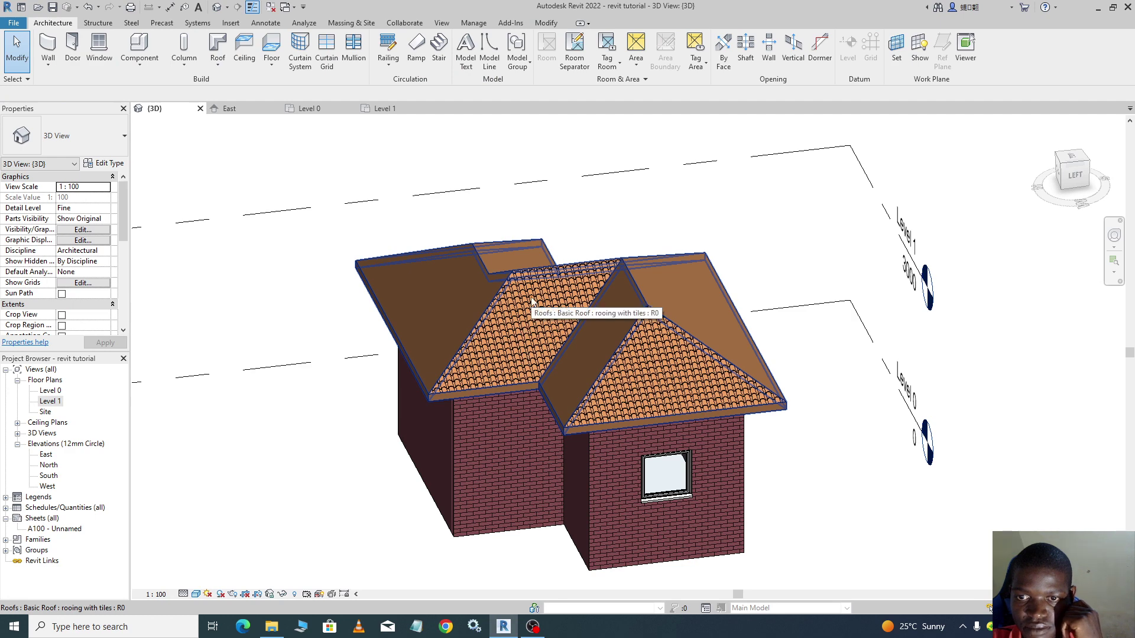
pyautogui.scroll(5, 524, 325)
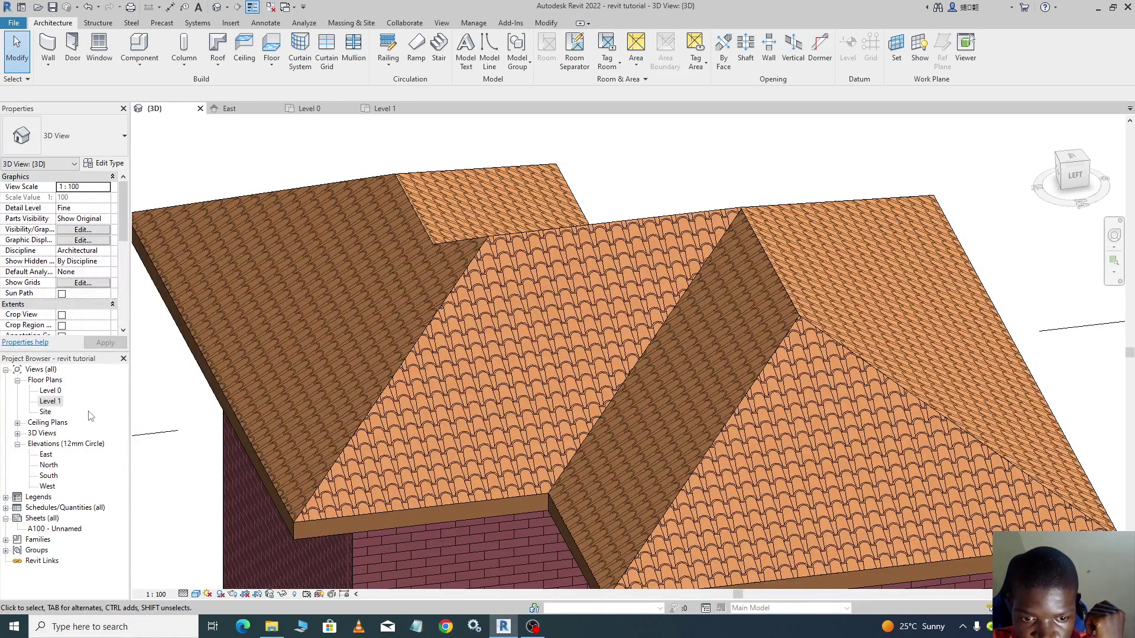
pyautogui.scroll(-5, 524, 283)
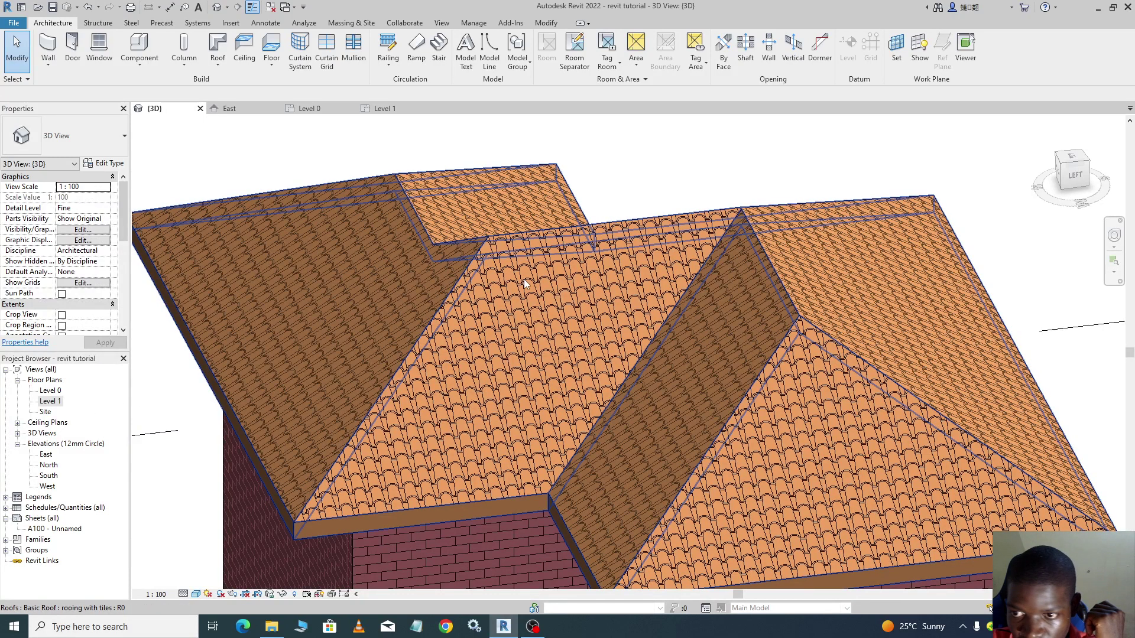
pyautogui.scroll(-2, 523, 285)
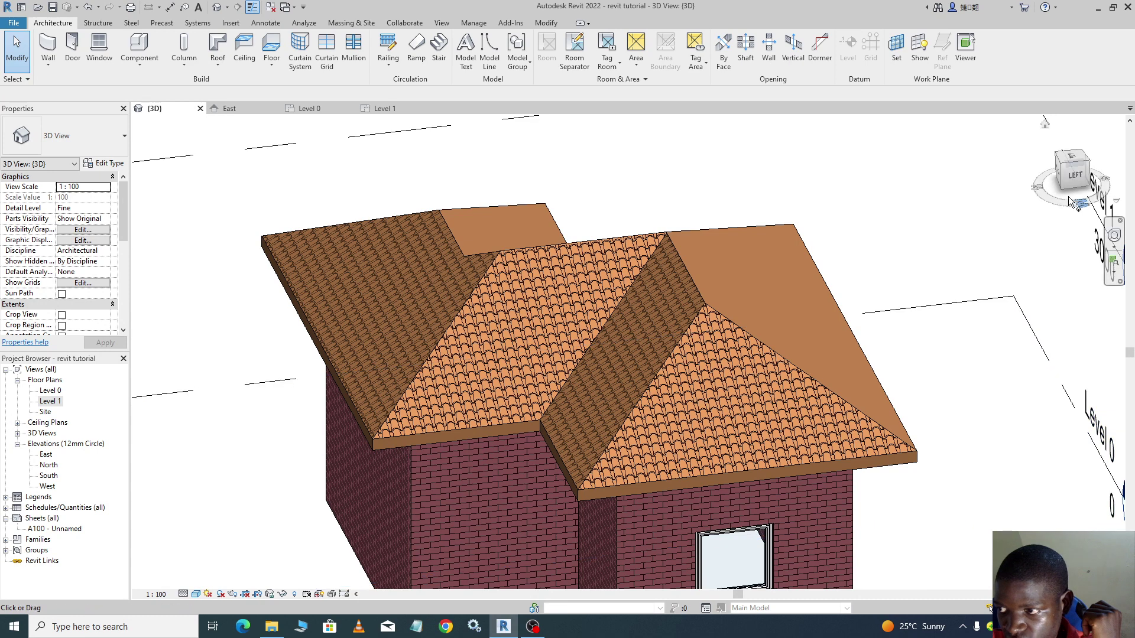
pyautogui.click(1114, 235)
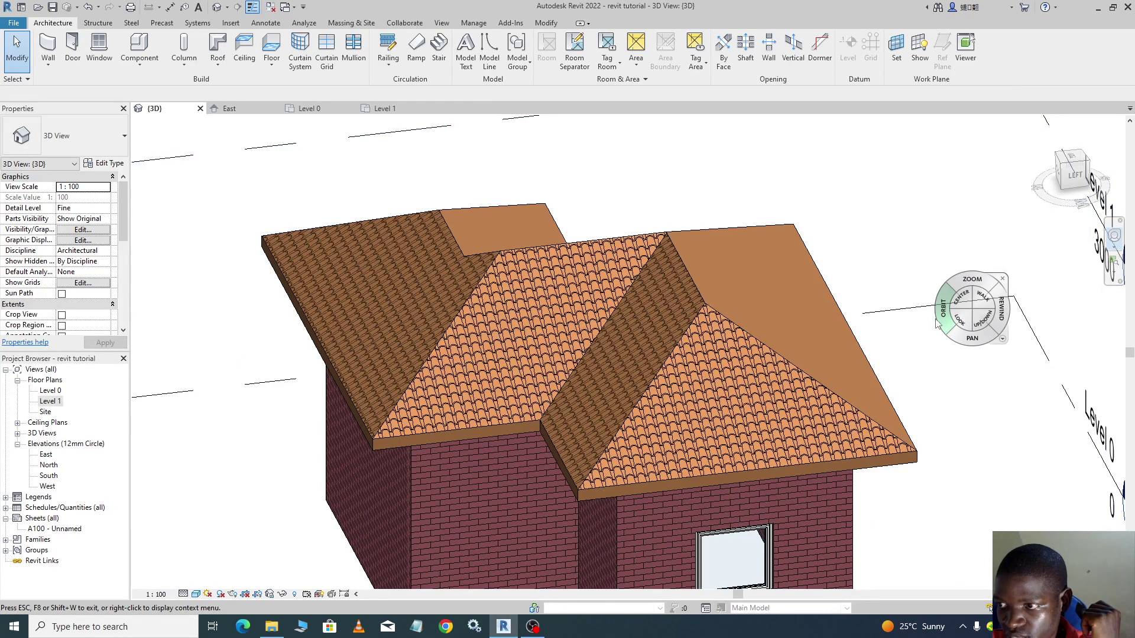
pyautogui.moveTo(944, 320)
pyautogui.mouseDown()
pyautogui.moveTo(851, 303)
pyautogui.moveTo(681, 316)
pyautogui.moveTo(633, 282)
pyautogui.moveTo(565, 288)
pyautogui.moveTo(651, 304)
pyautogui.moveTo(762, 282)
pyautogui.moveTo(890, 281)
pyautogui.moveTo(930, 319)
pyautogui.mouseUp()
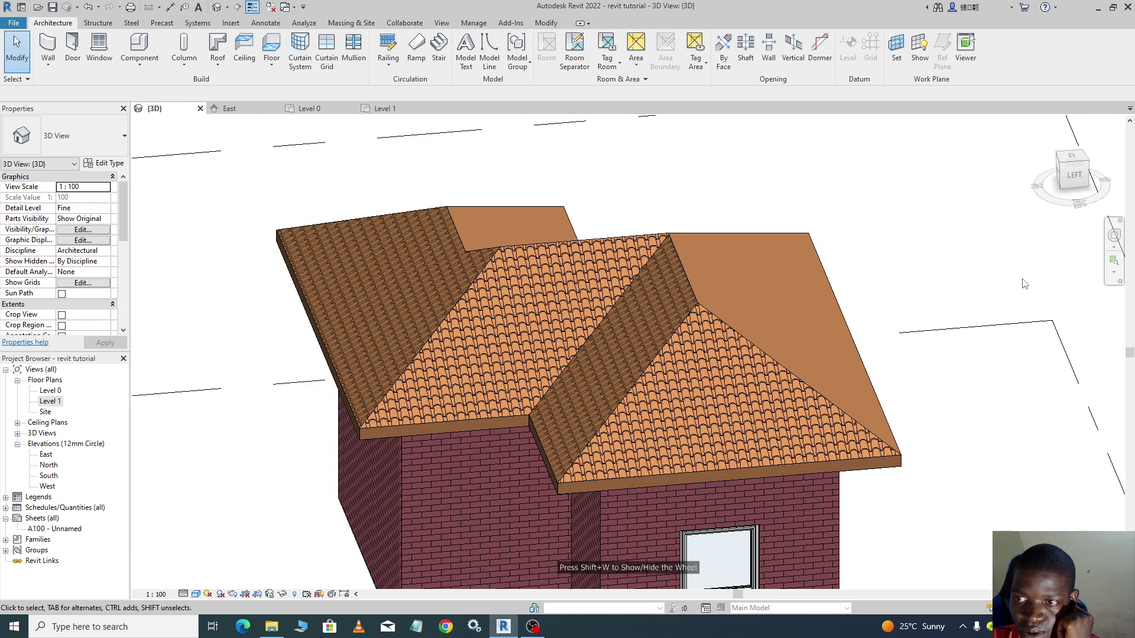
pyautogui.click(1114, 235)
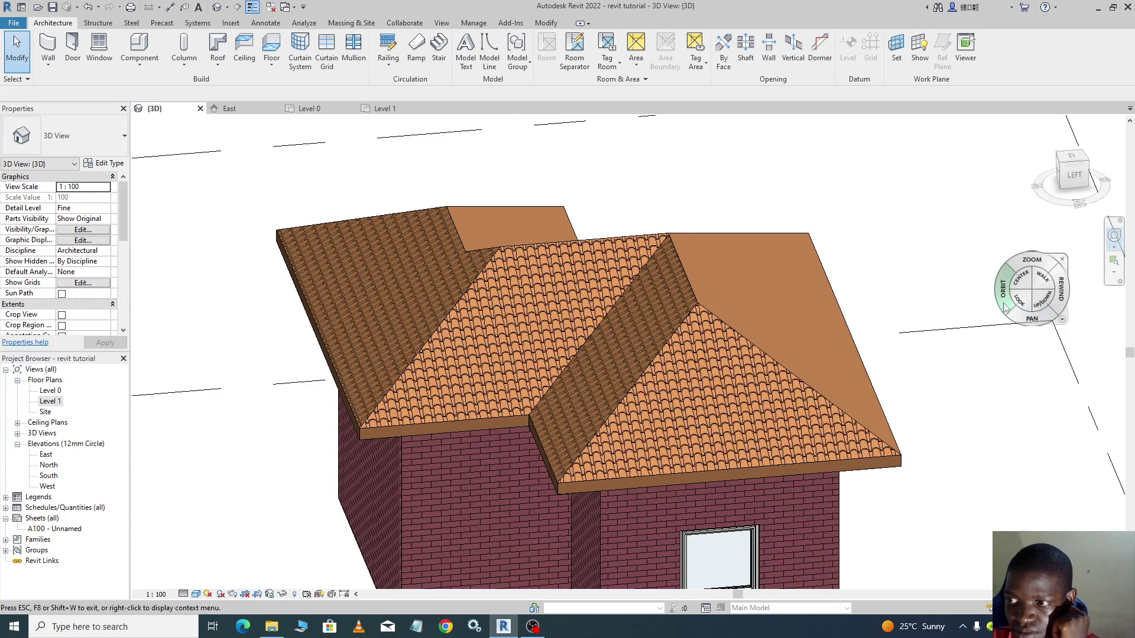
pyautogui.moveTo(1005, 301); pyautogui.dragTo(757, 325)
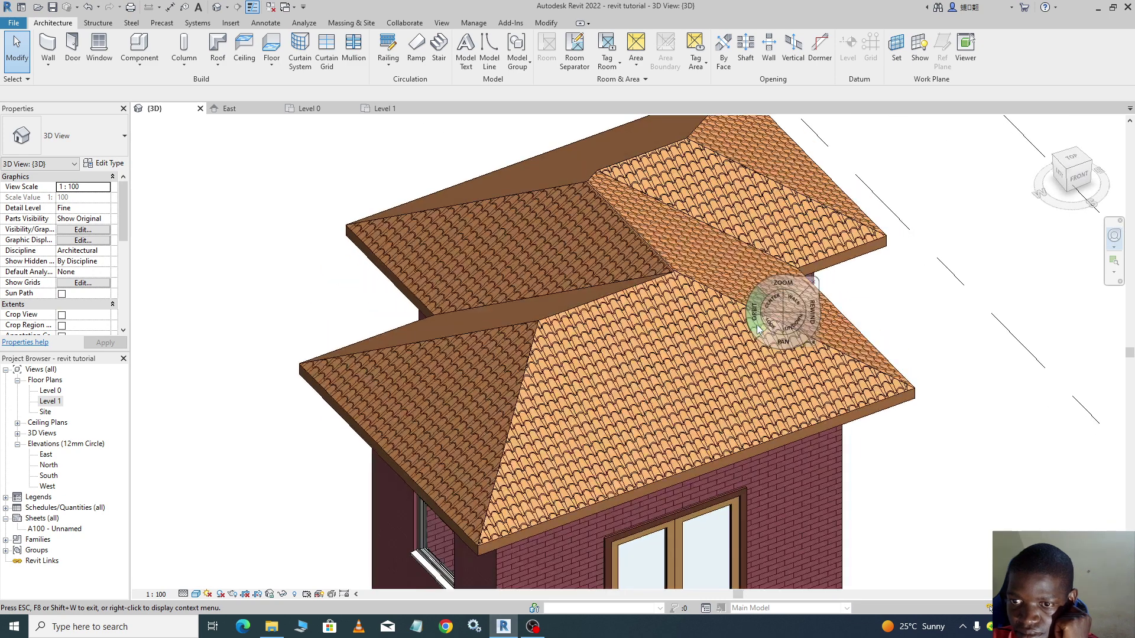
pyautogui.click(815, 283)
pyautogui.scroll(-5, 815, 284)
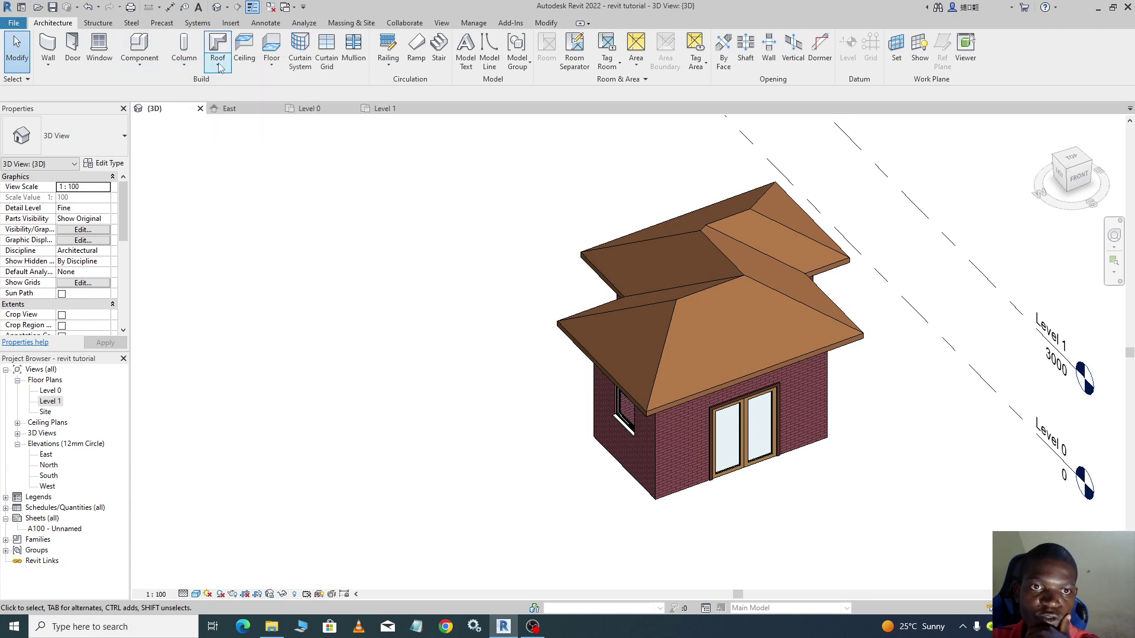
# Start the Roof: Fascia tool and add fascia to the front and left eaves.
pyautogui.click(211, 66)
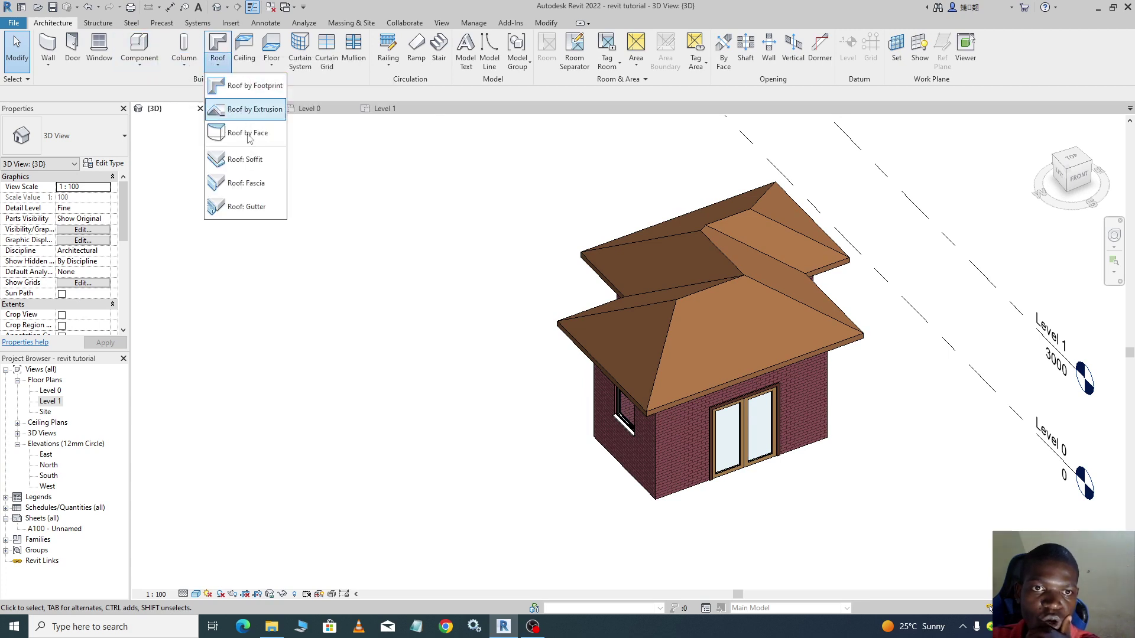
pyautogui.click(249, 188)
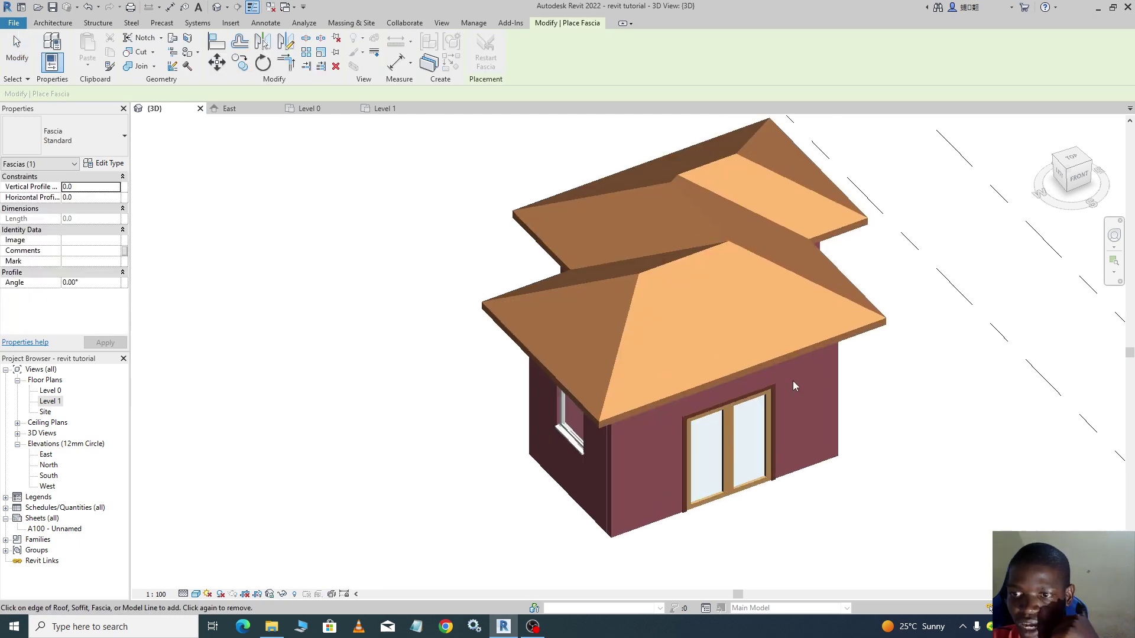
pyautogui.scroll(5, 792, 380)
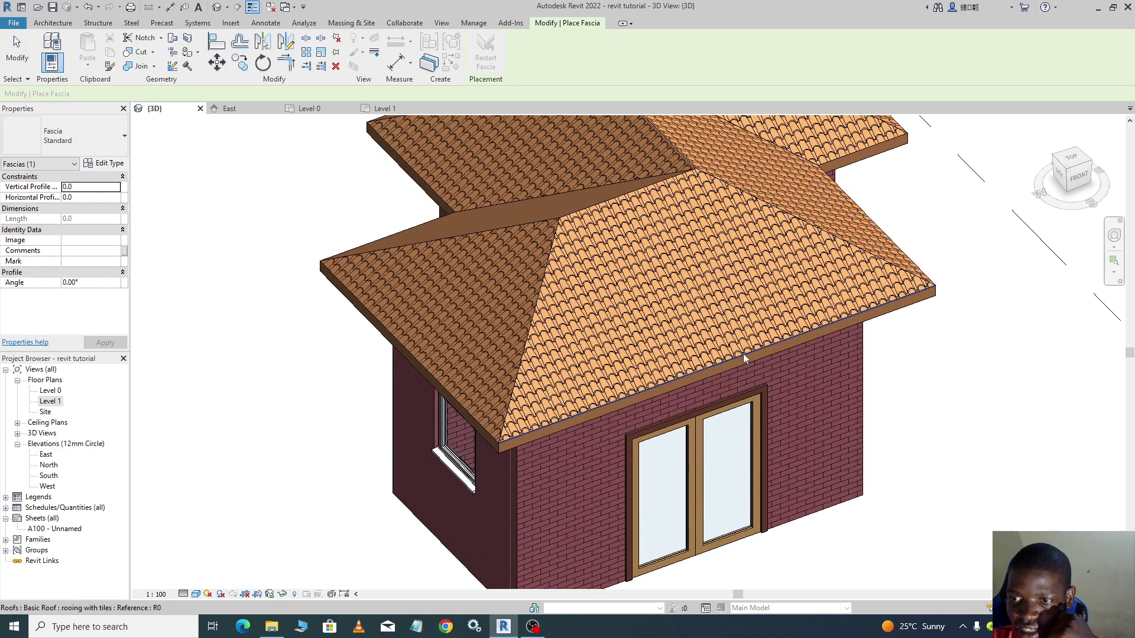
pyautogui.click(743, 354)
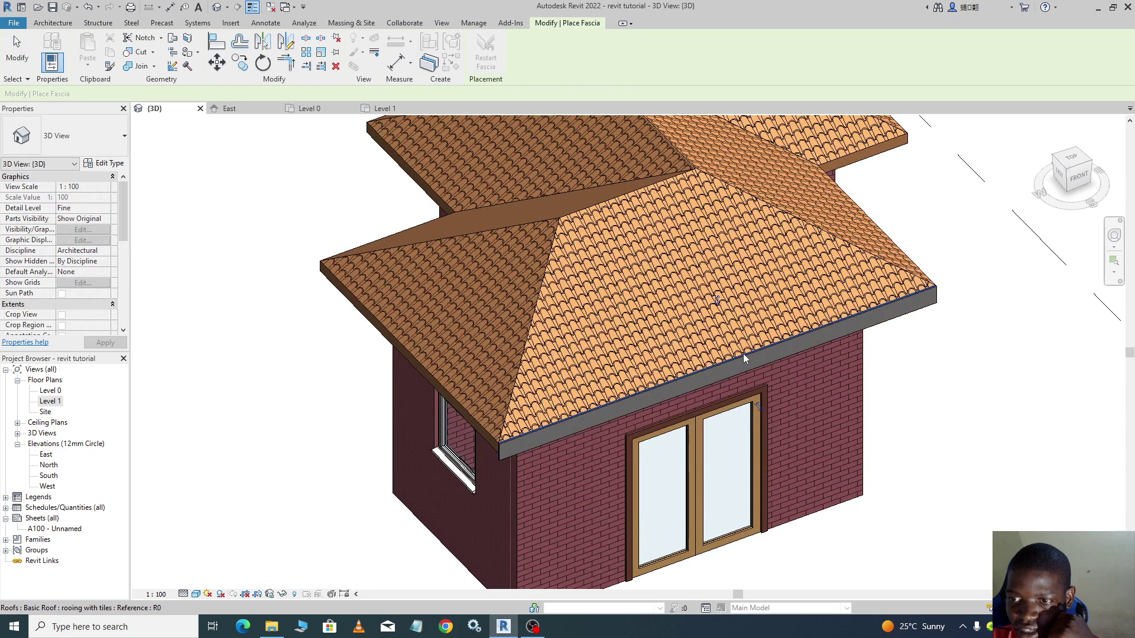
pyautogui.click(460, 402)
# Orbit the house and add fascia at the inner corner and right wing's front eave.
pyautogui.scroll(-3, 469, 396)
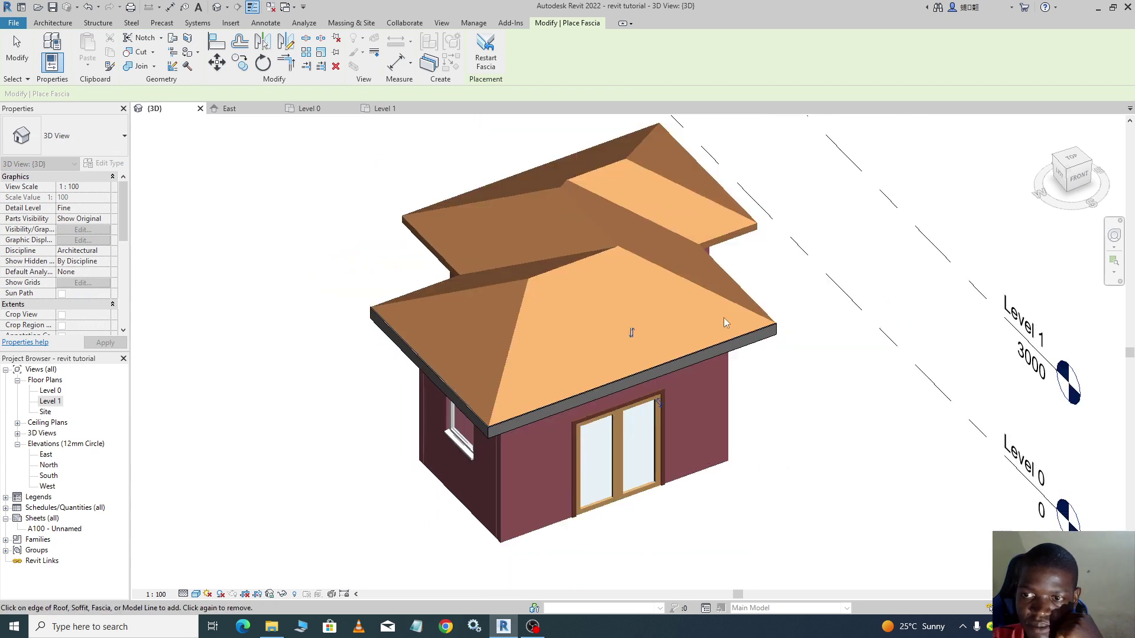
pyautogui.click(1114, 235)
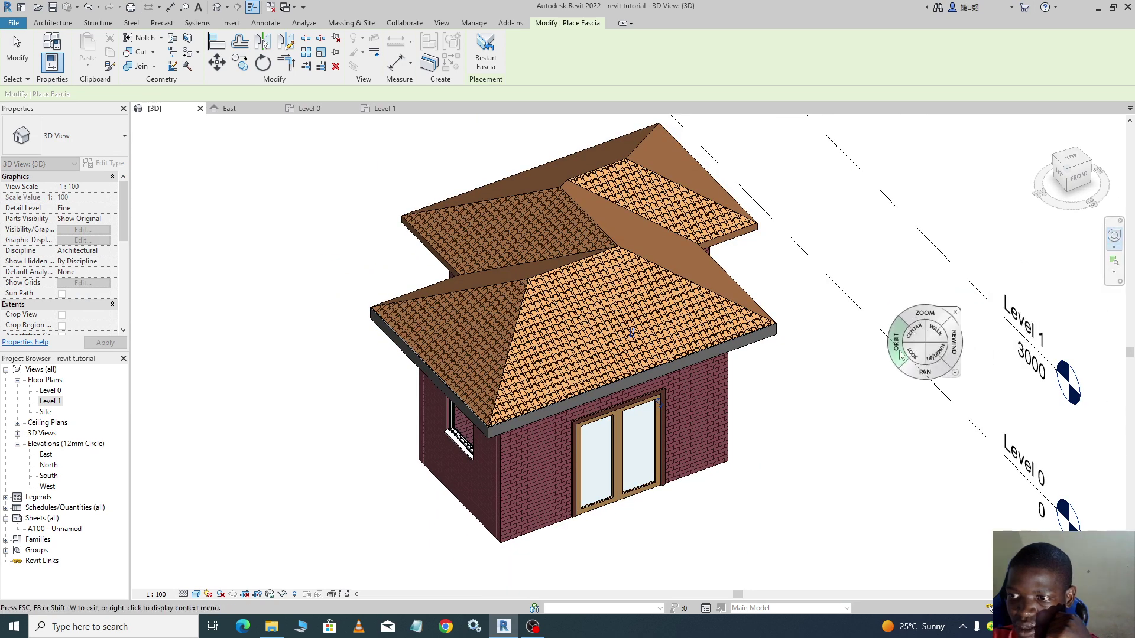
pyautogui.moveTo(895, 338); pyautogui.dragTo(656, 331)
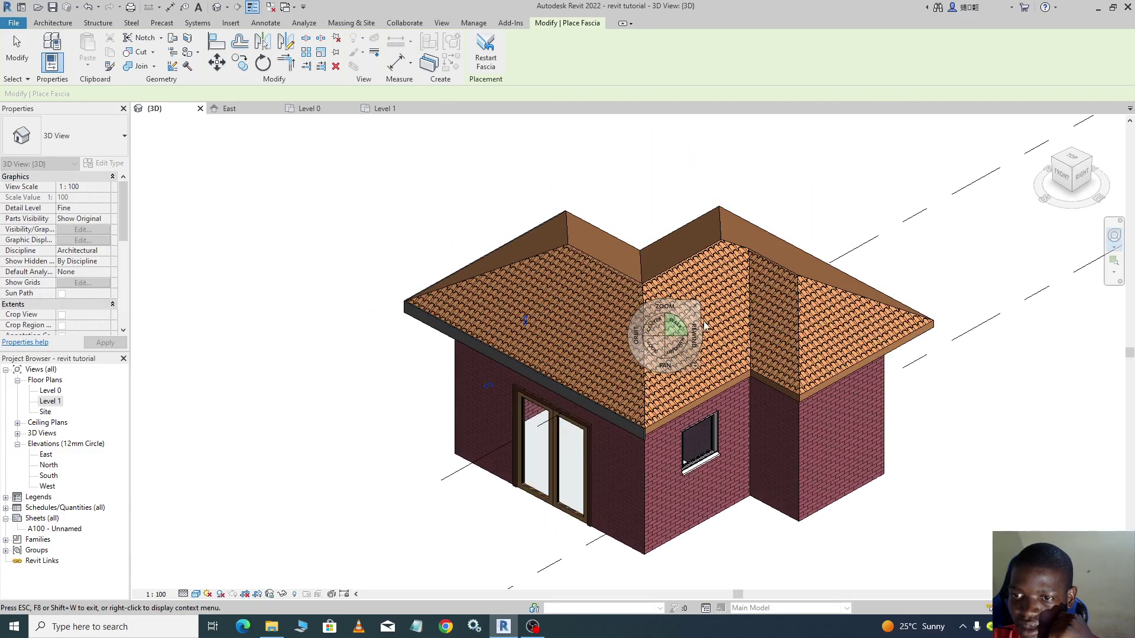
pyautogui.press('Escape')
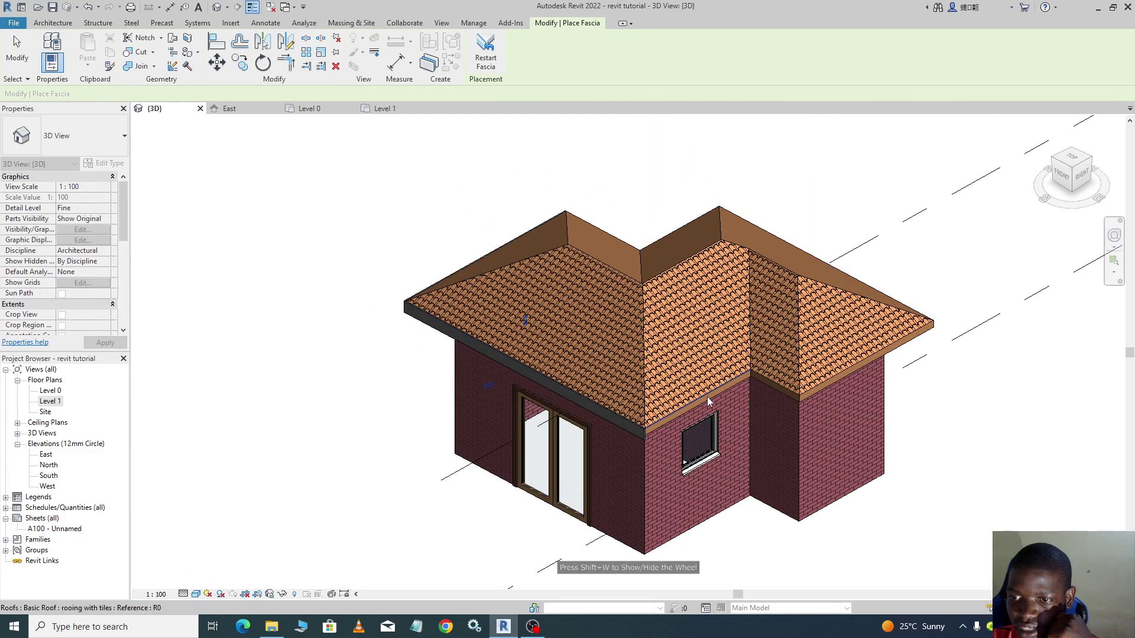
pyautogui.click(707, 396)
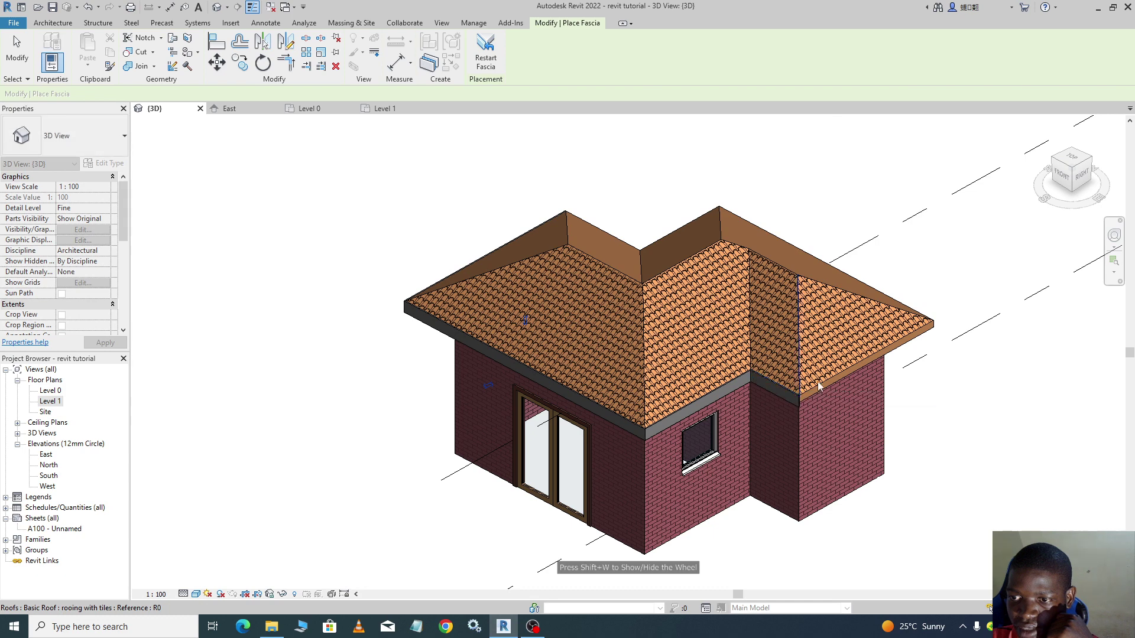
pyautogui.click(836, 376)
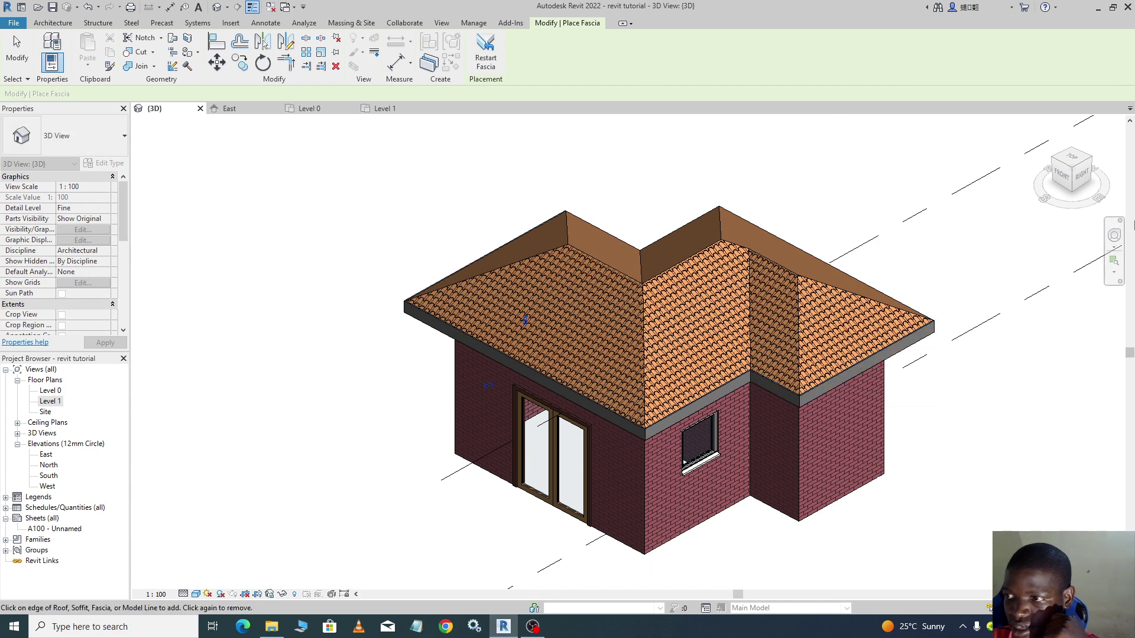
# Orbit around the back and left, adding fascia to the remaining eaves.
pyautogui.click(1114, 235)
pyautogui.moveTo(996, 327); pyautogui.dragTo(610, 459)
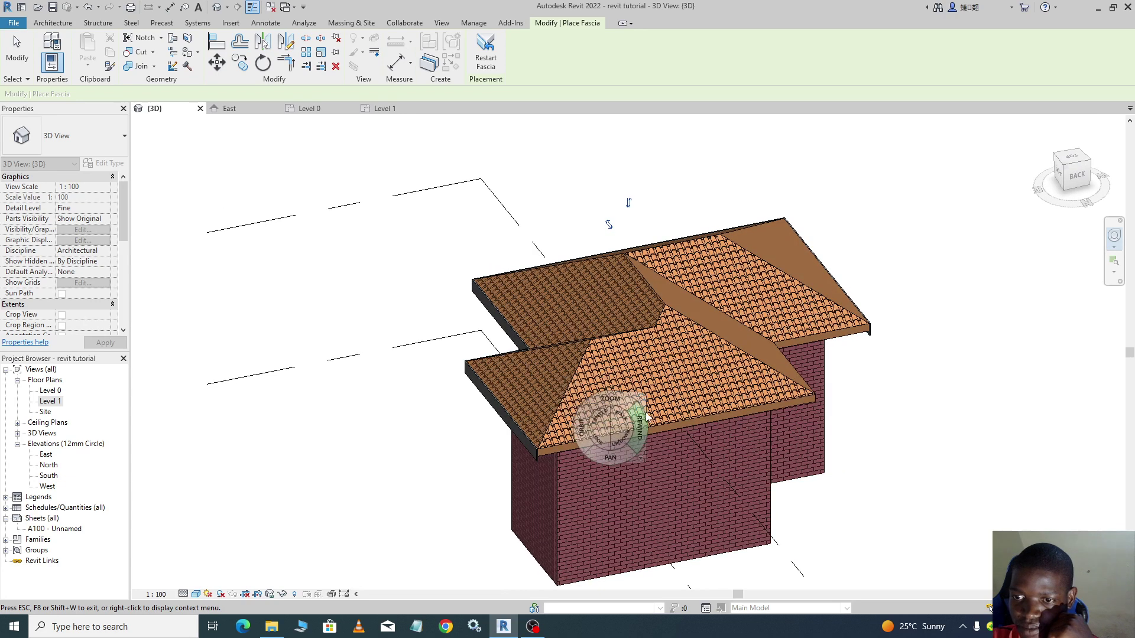
pyautogui.press('Escape')
pyautogui.click(668, 424)
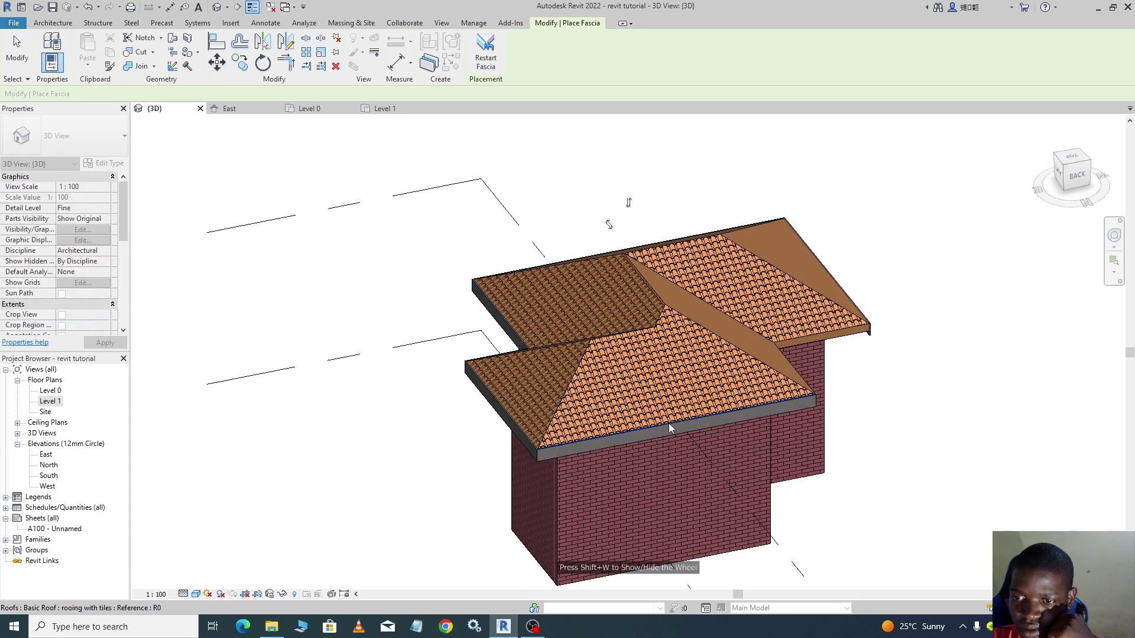
pyautogui.click(1121, 239)
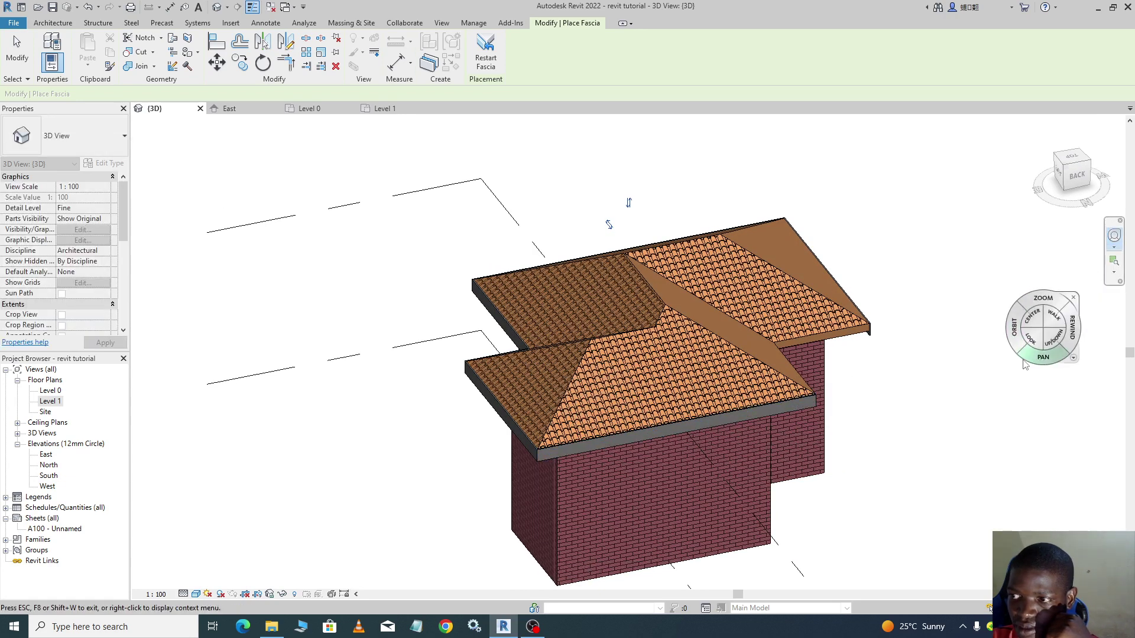
pyautogui.moveTo(1016, 350); pyautogui.dragTo(736, 328)
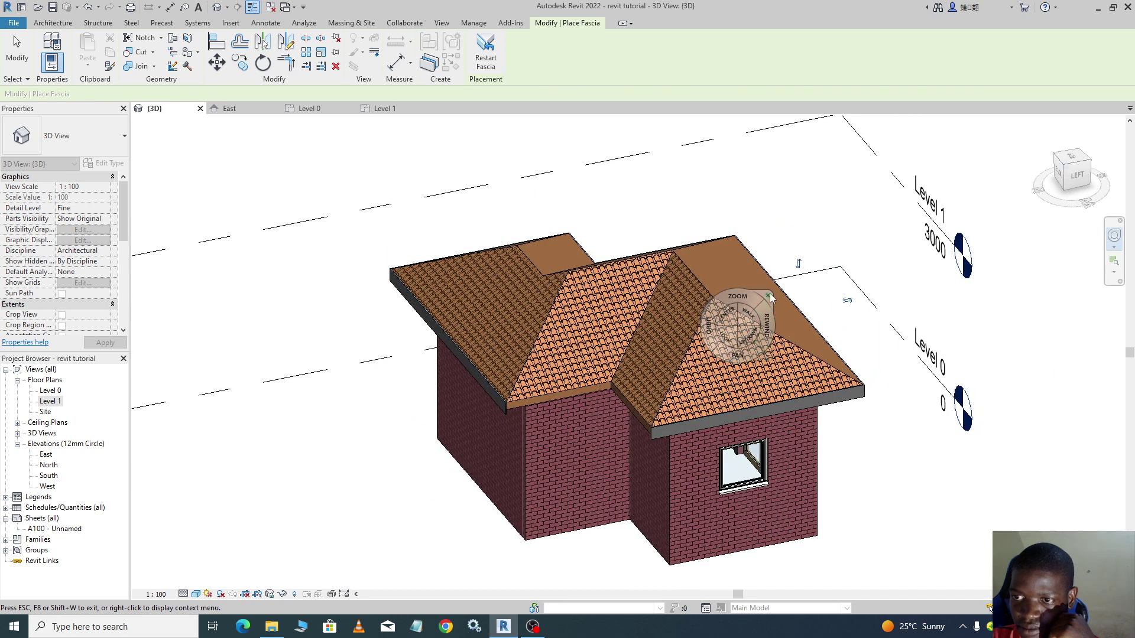
pyautogui.click(767, 295)
pyautogui.click(562, 392)
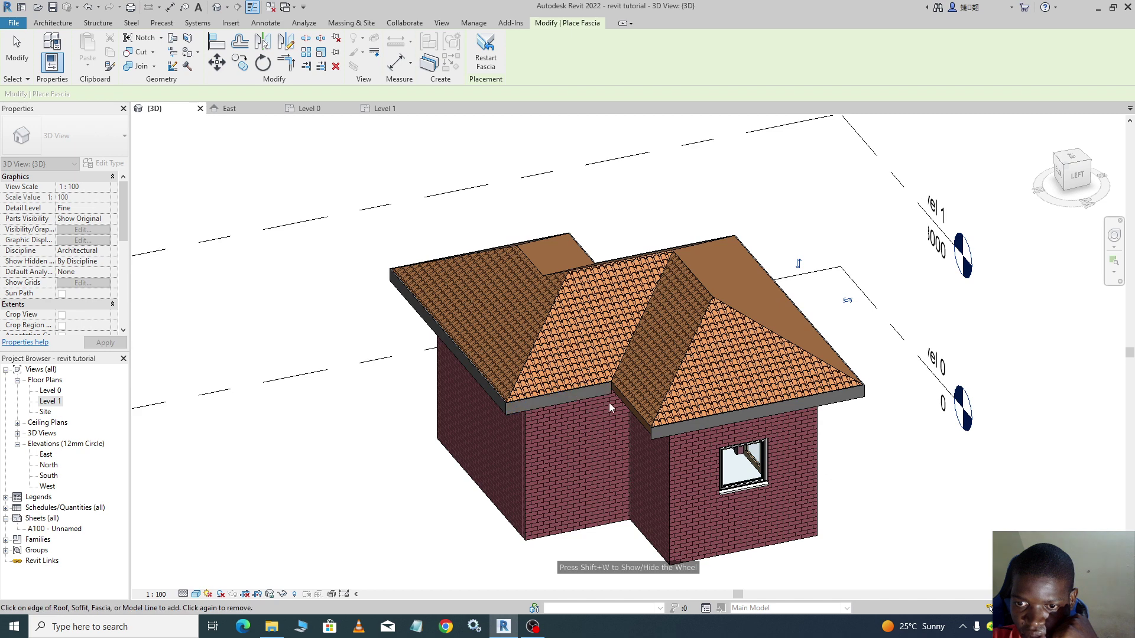